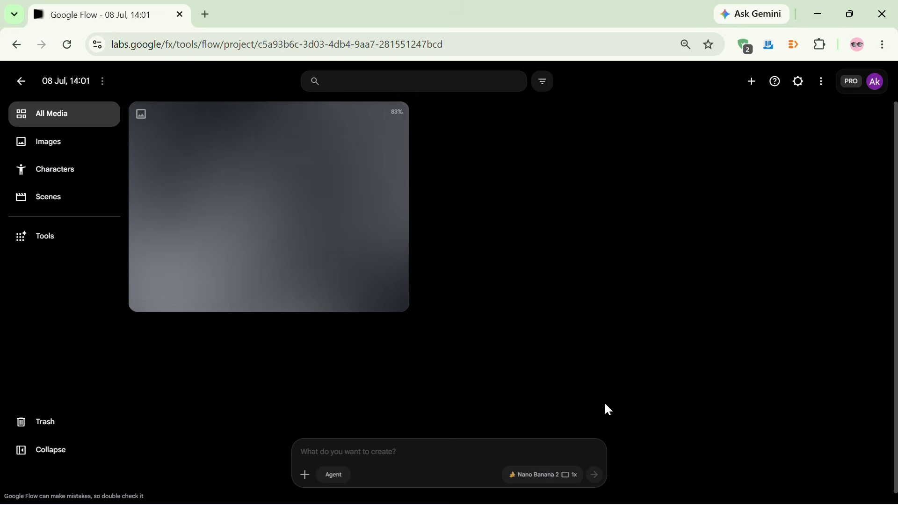
- Generate an image with Nano Banana 2 from the copied Prompt 3 about cyberpunk-style floating holographic holiday decorations, using the clipboard history
left_click(329, 451)
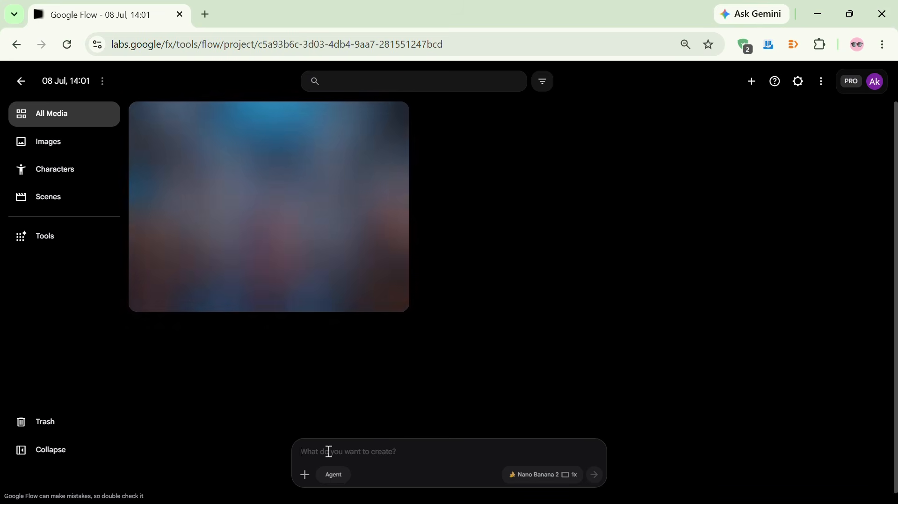
key("super+v")
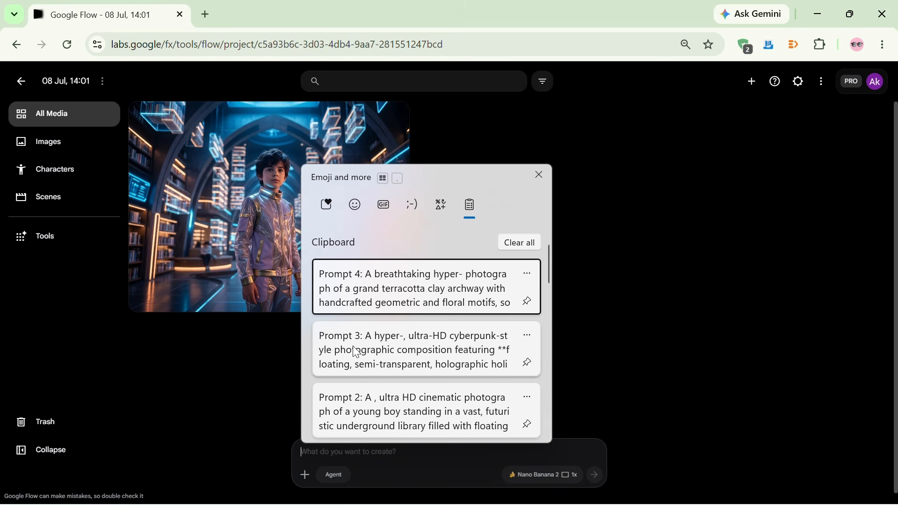
left_click(372, 356)
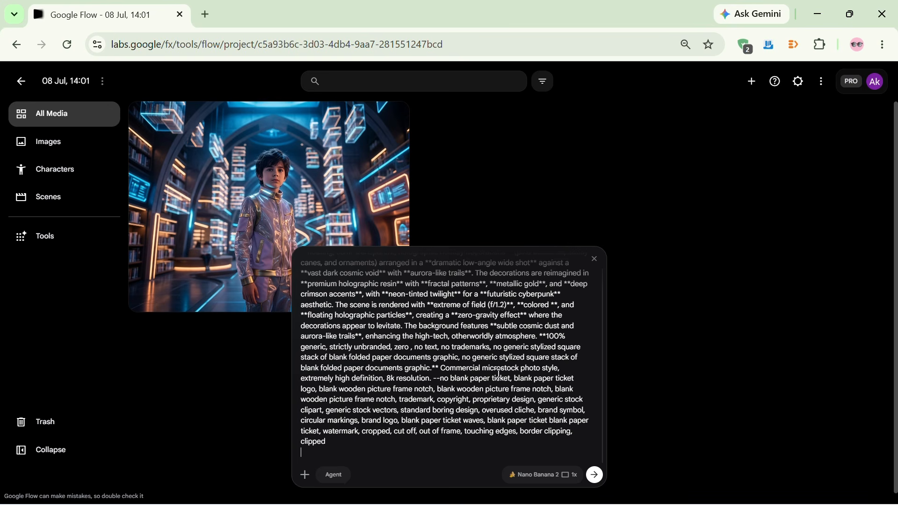
scroll(498, 373, "up", 1)
scroll(497, 372, "down", 1)
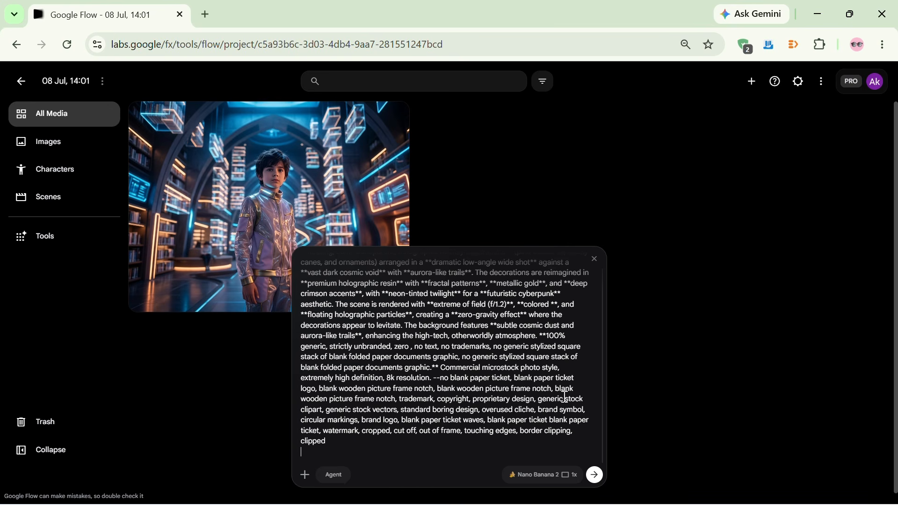
left_click(596, 476)
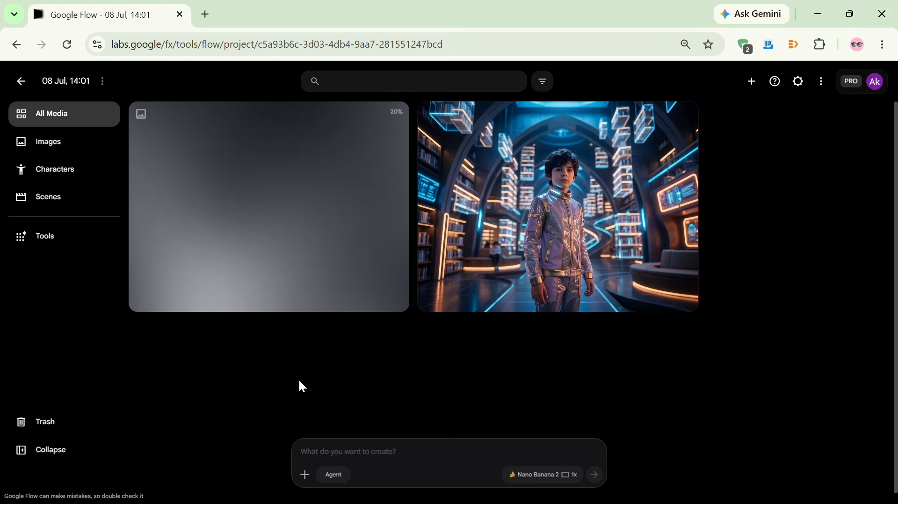
- View the generated image of the boy in the futuristic library at full size and return to the project media
left_click(580, 181)
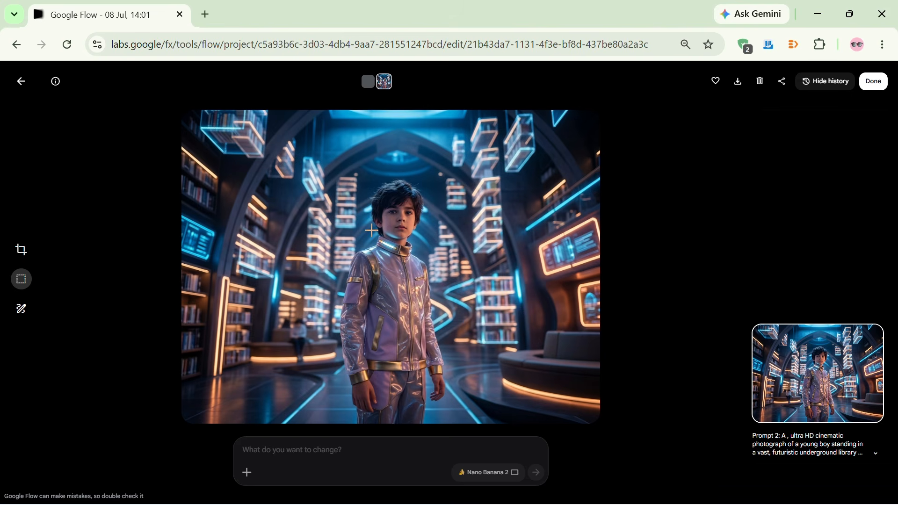
left_click(20, 84)
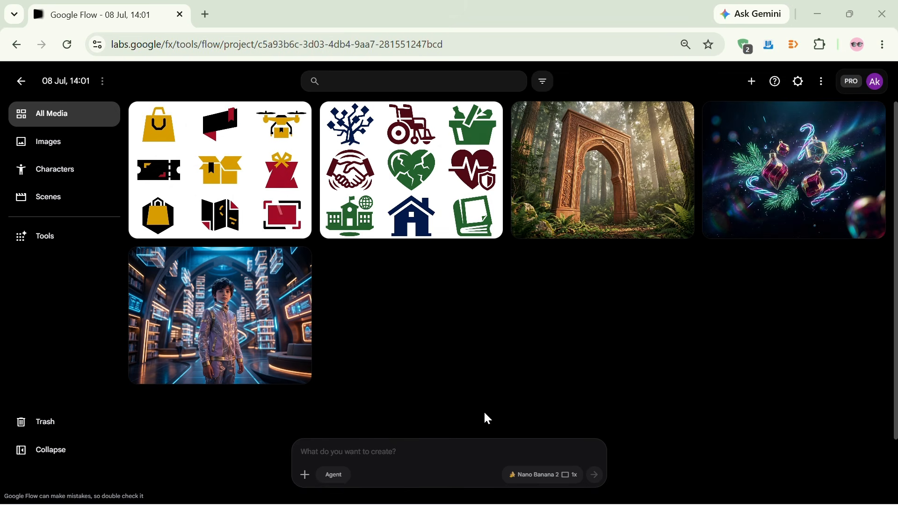
- Try to generate an image from the copied Prompt 3 for premium 2D flat vector art
right_click(324, 453)
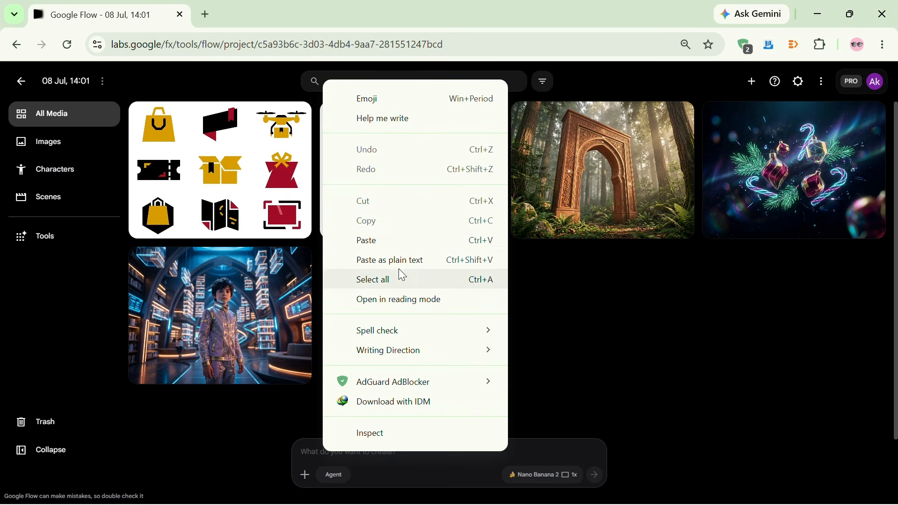
left_click(401, 241)
left_click(594, 474)
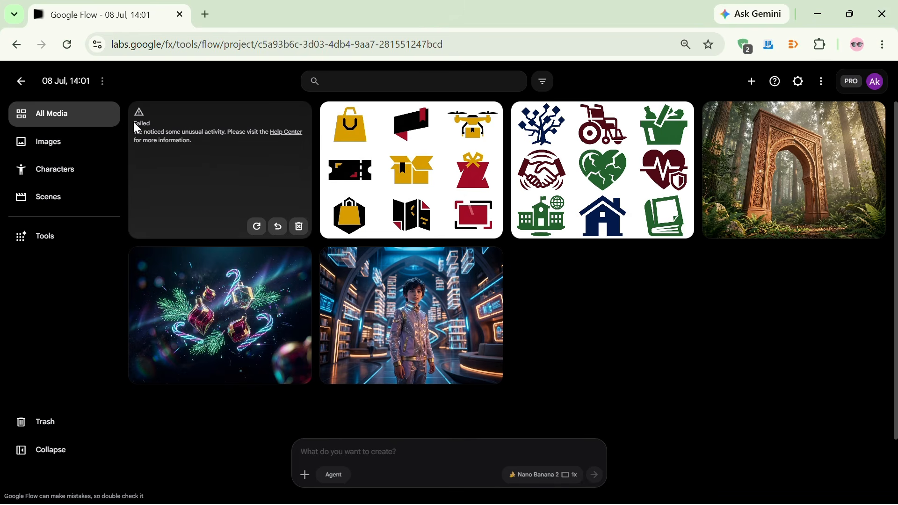
- Retry the failed flat vector image generation twice from its failure card
left_click_drag(137, 128, 252, 179)
left_click(256, 227)
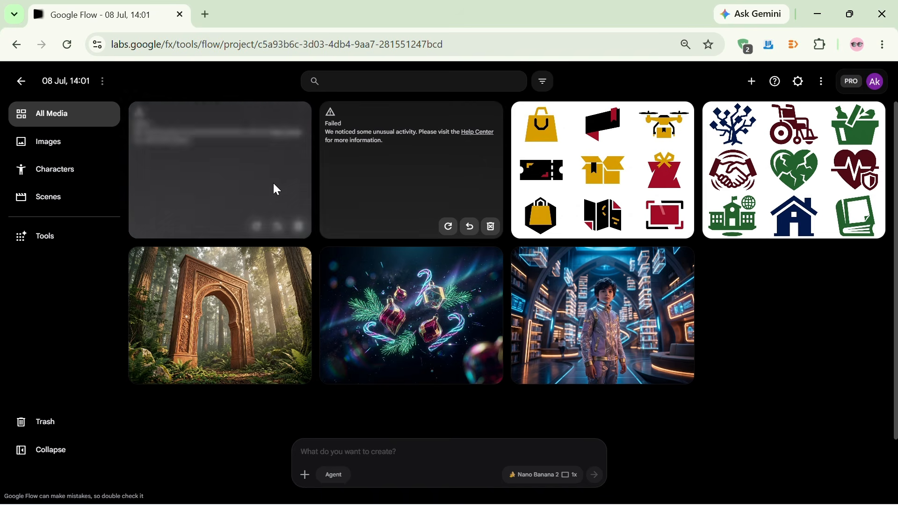
left_click(256, 227)
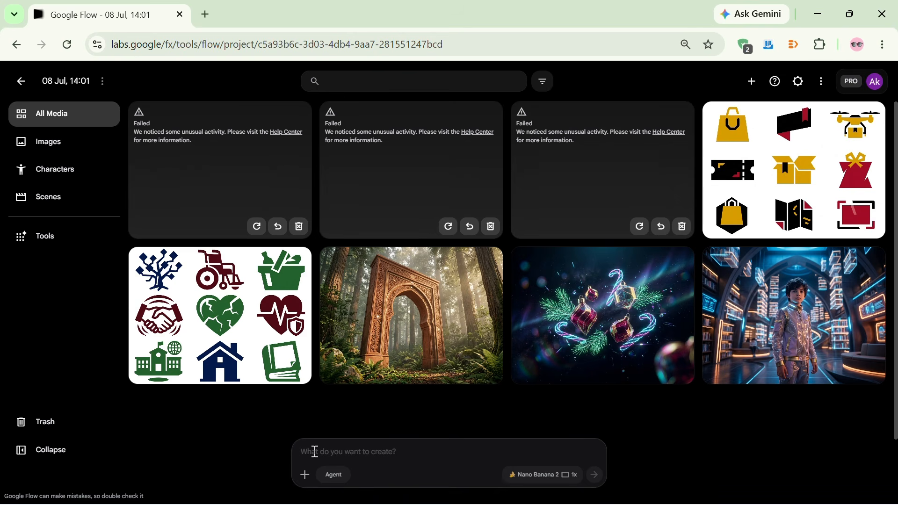
- Paste the copied flat vector art prompt into the prompt field again and resubmit it as a new generation
right_click(315, 451)
left_click(380, 242)
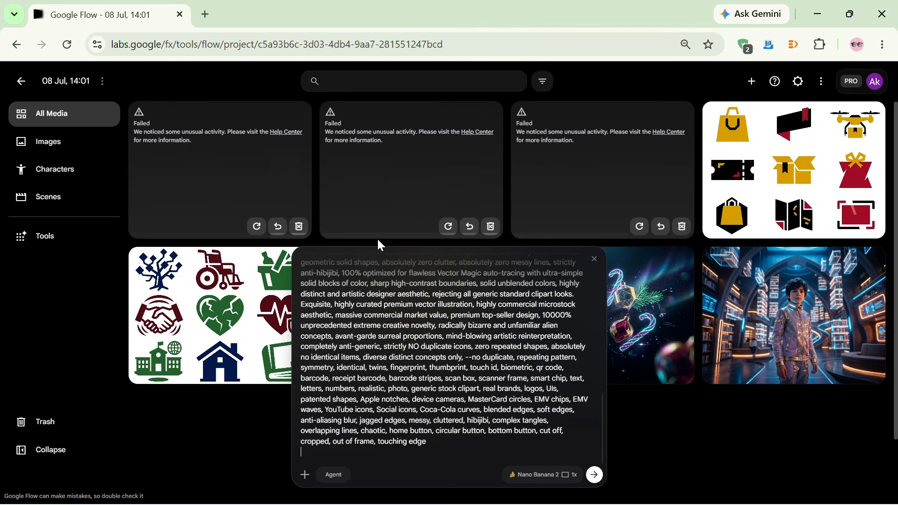
left_click(594, 475)
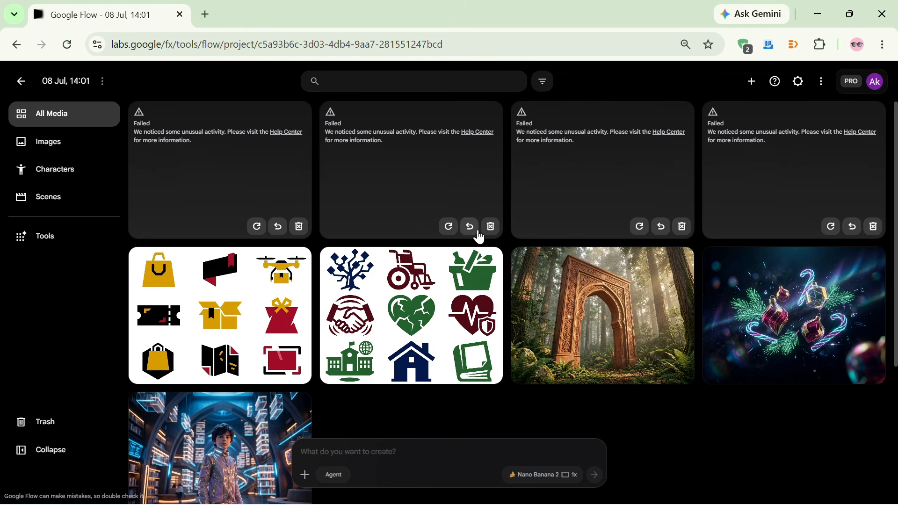
left_click(98, 45)
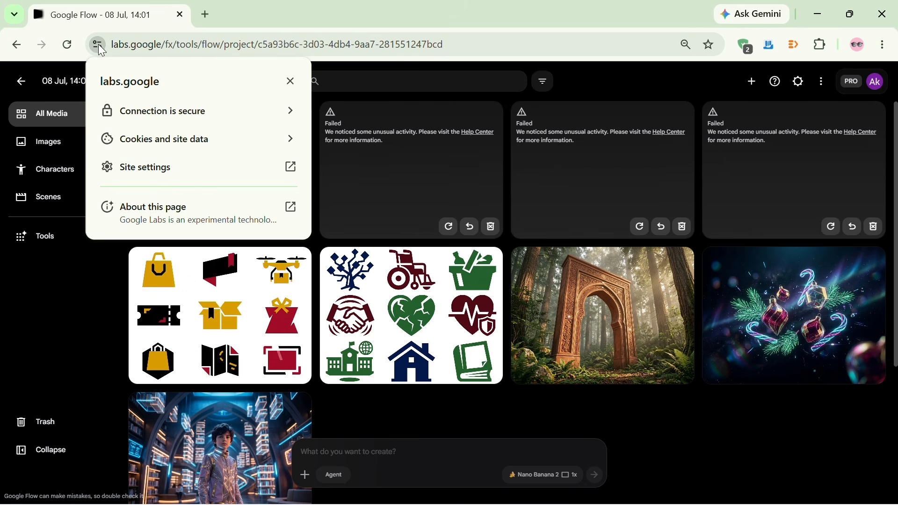
left_click(190, 139)
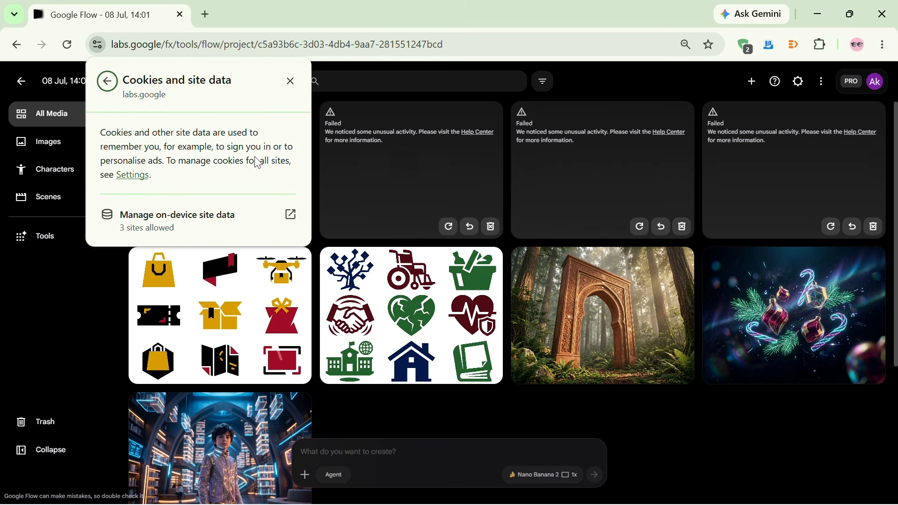
left_click(107, 81)
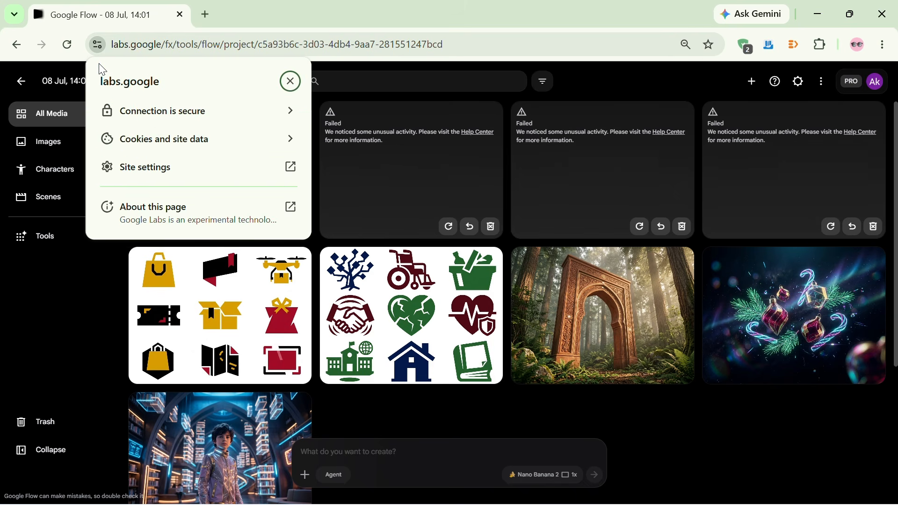
left_click(99, 47)
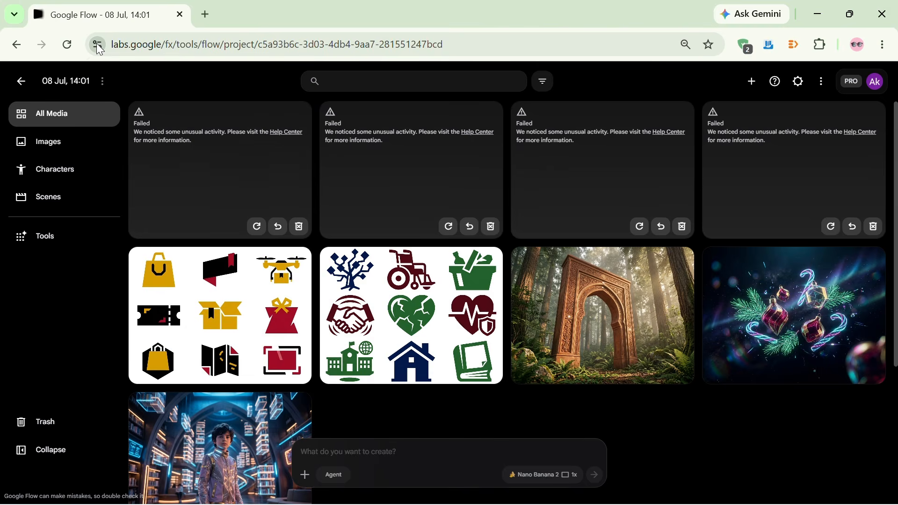
- Open the browser's site settings for labs.google and delete all of its stored site data and cookies
left_click(99, 46)
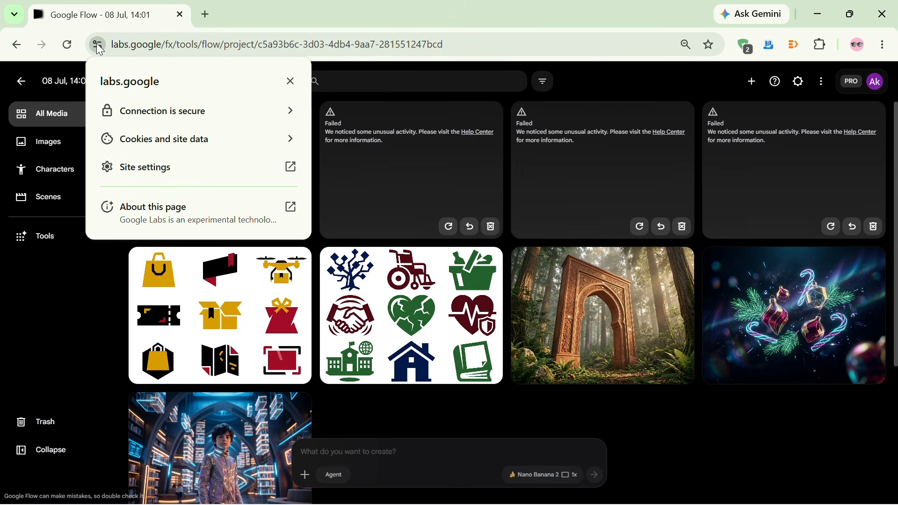
left_click(158, 173)
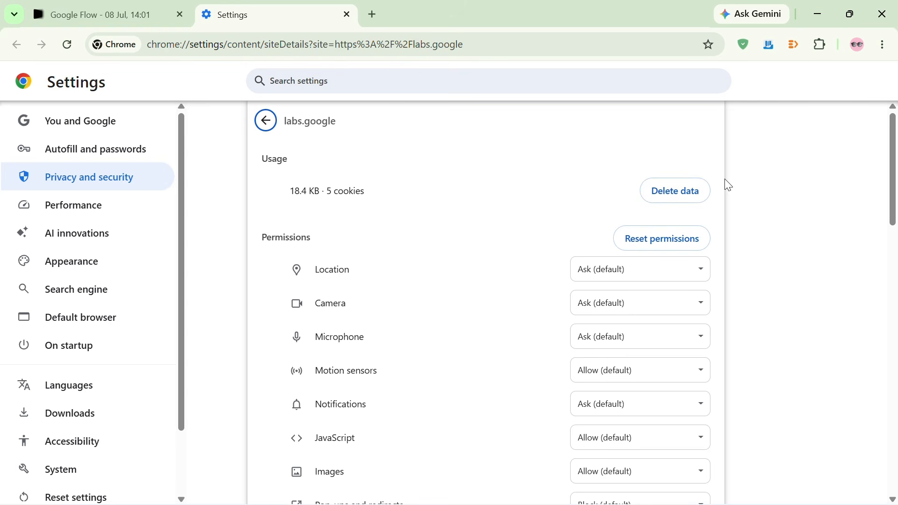
left_click(682, 197)
left_click(594, 341)
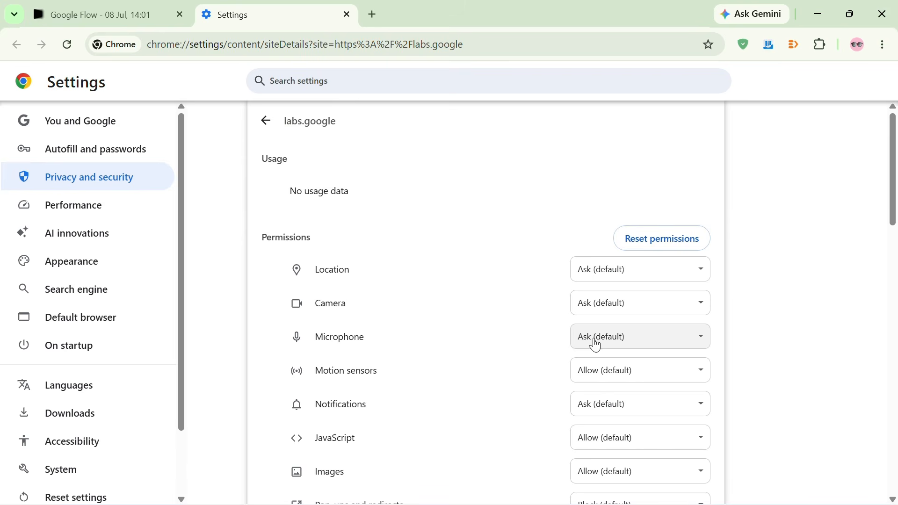
- Reset the labs.google permissions to their defaults and reload the Flow page to apply the updated settings
left_click(671, 239)
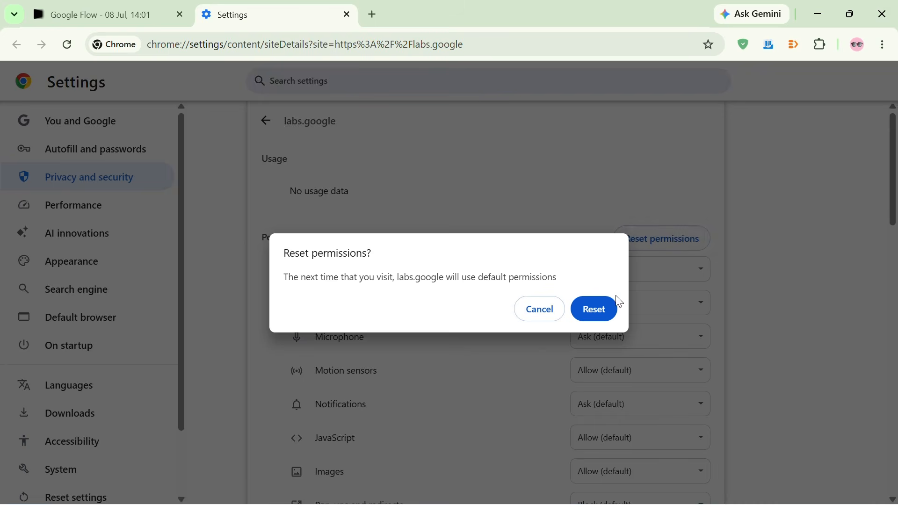
left_click(596, 314)
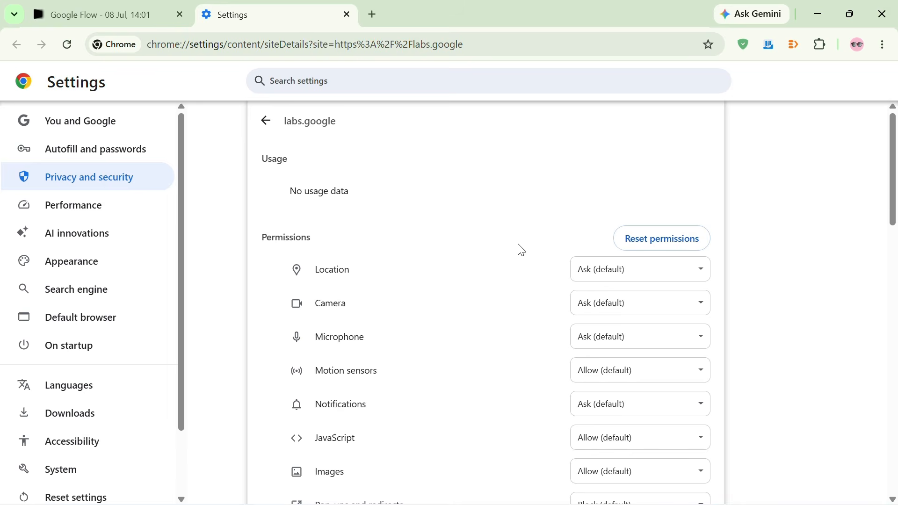
key("ctrl+w")
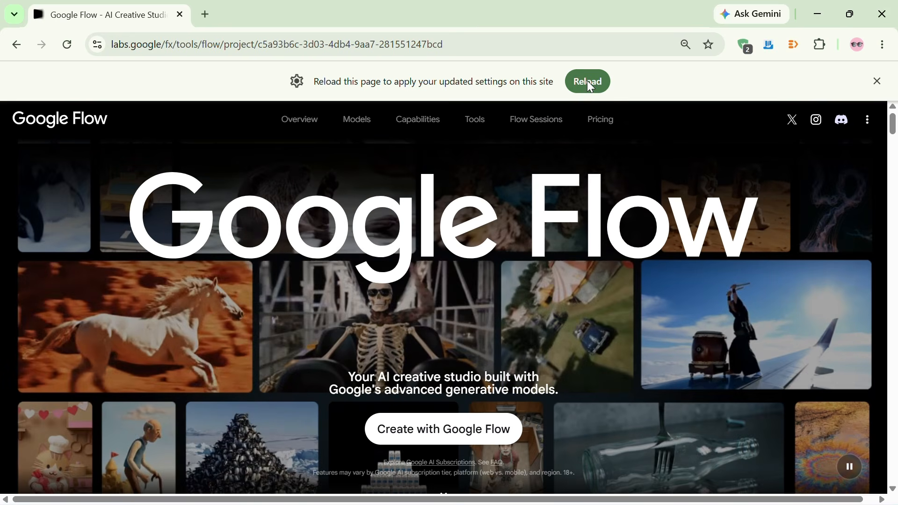
left_click(588, 80)
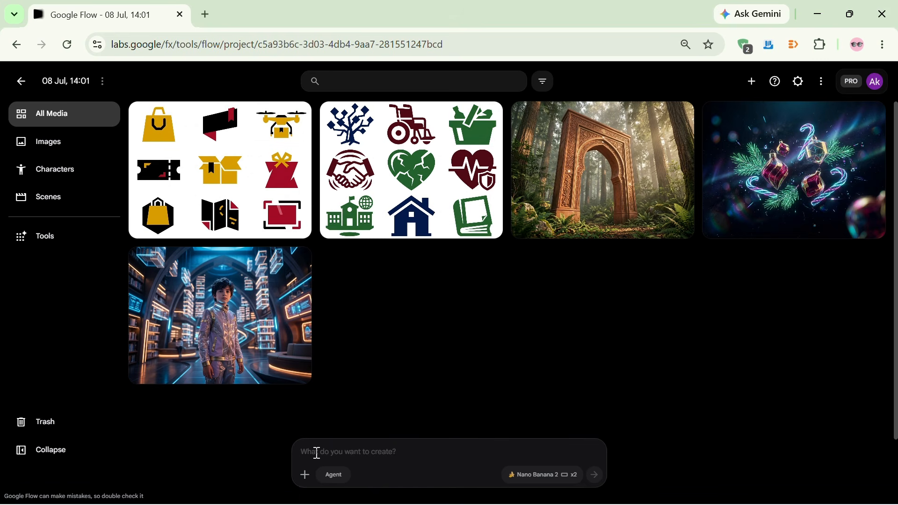
- Generate x2 images with Nano Banana 2 from the copied flat vector art prompt in the reloaded project
right_click(317, 452)
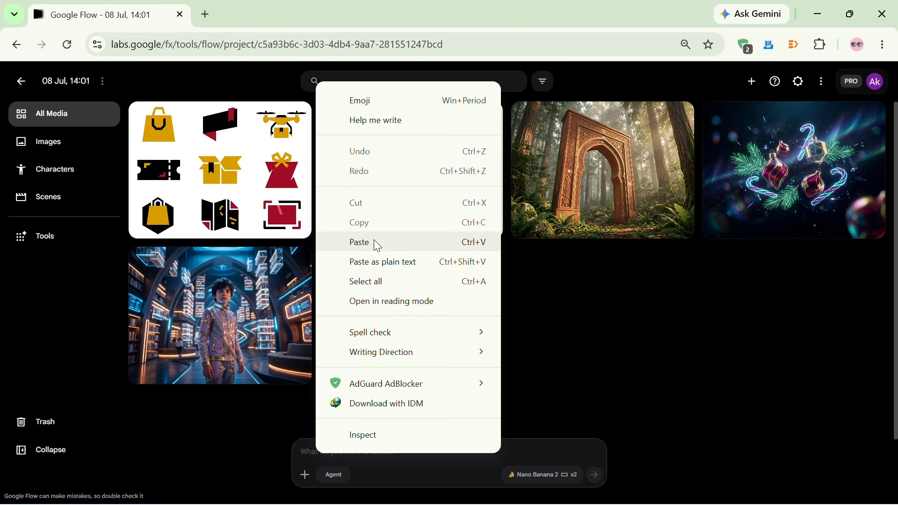
left_click(379, 244)
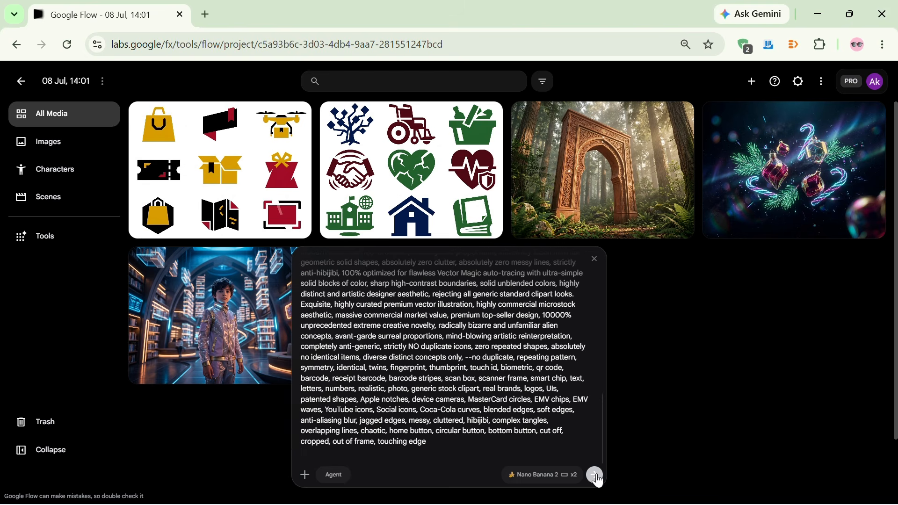
left_click(596, 476)
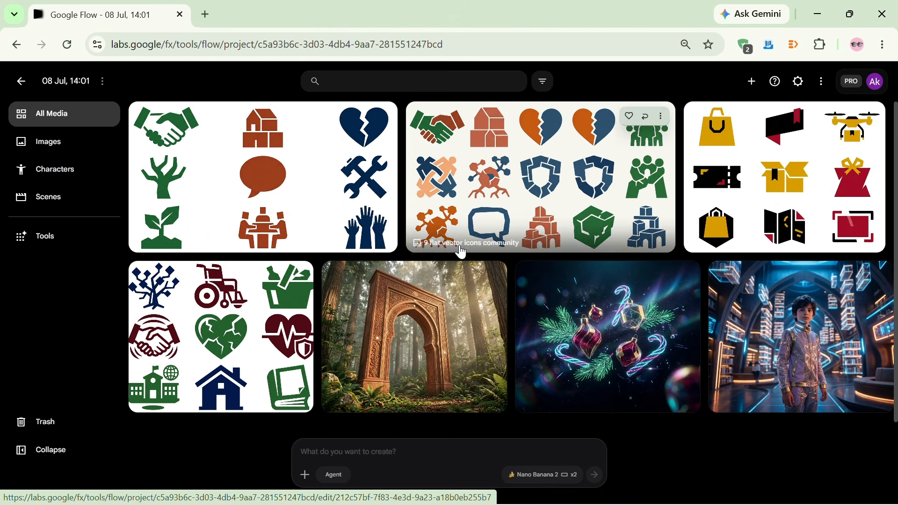
- Set the image output to 4:3 and 1x, and generate from the clipboard history's Prompt 3 for the cyberpunk-style holographic composition
left_click(571, 477)
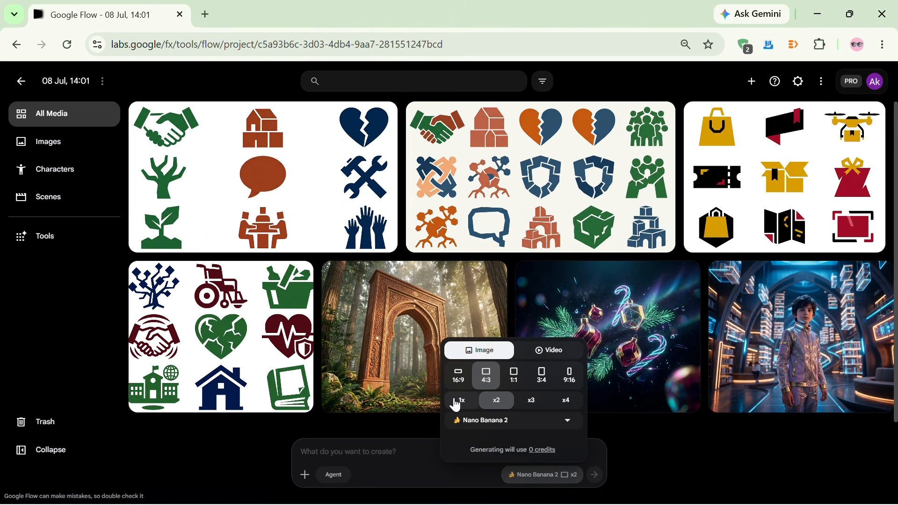
left_click(637, 448)
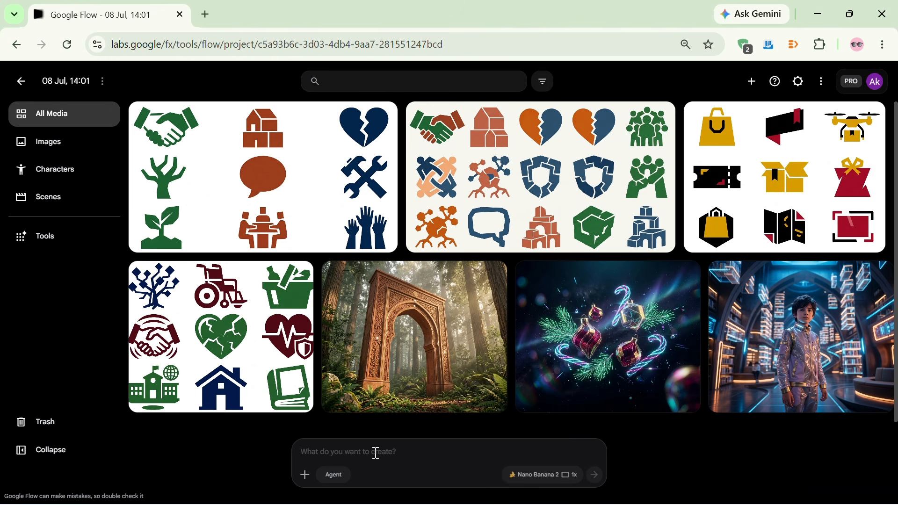
key("super+v")
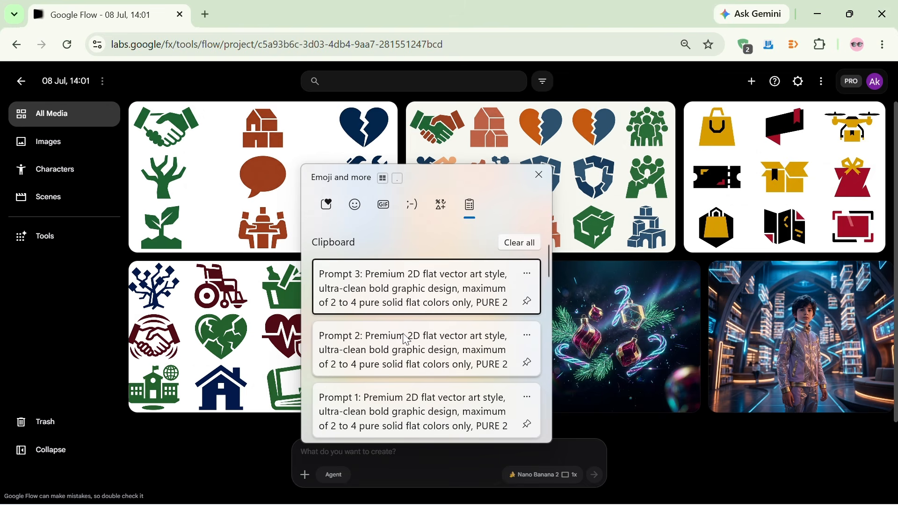
scroll(407, 339, "down", 7)
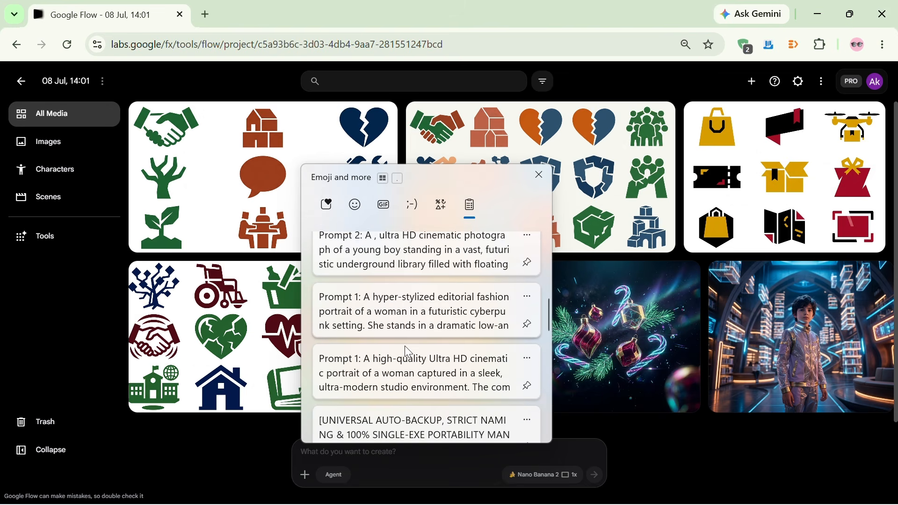
scroll(408, 352, "up", 3)
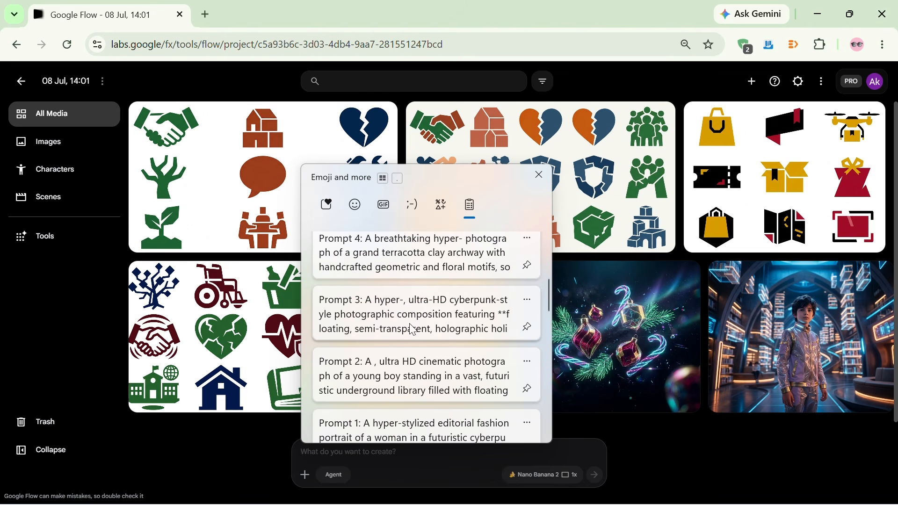
left_click(414, 323)
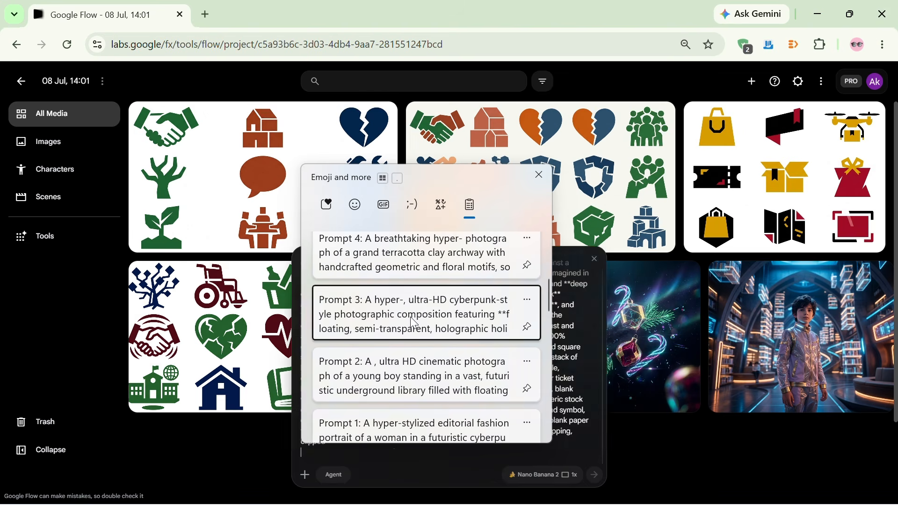
left_click(595, 477)
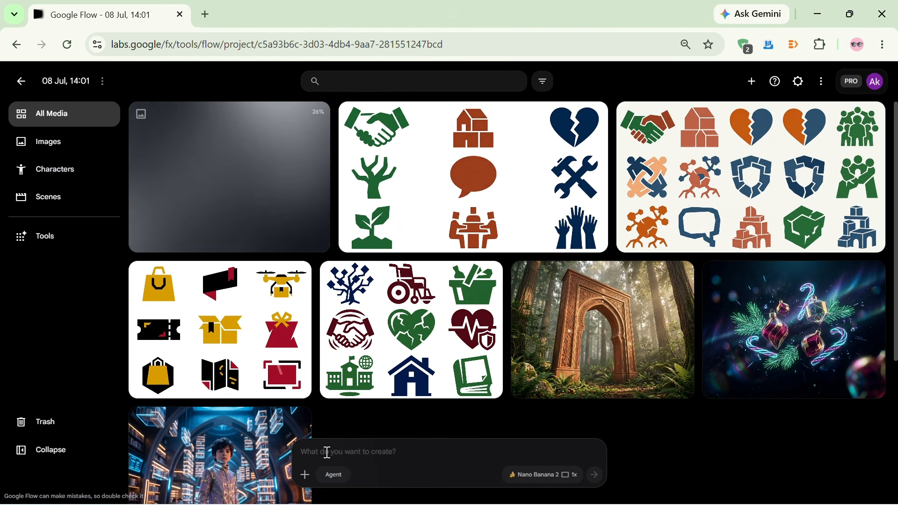
- Generate a 4:3 image with Nano Banana 2 from the clipboard history's Prompt 2 for the premium 2D flat vector art style
left_click(328, 452)
key("super+v")
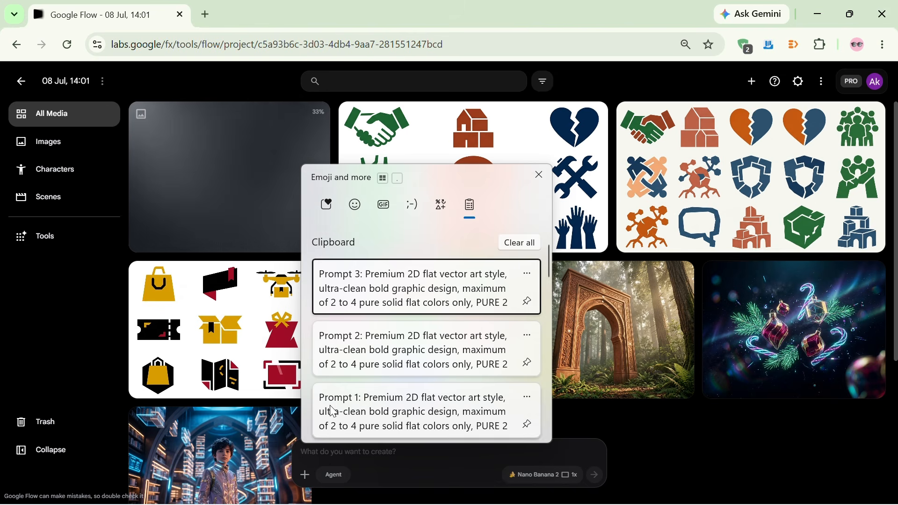
left_click(388, 344)
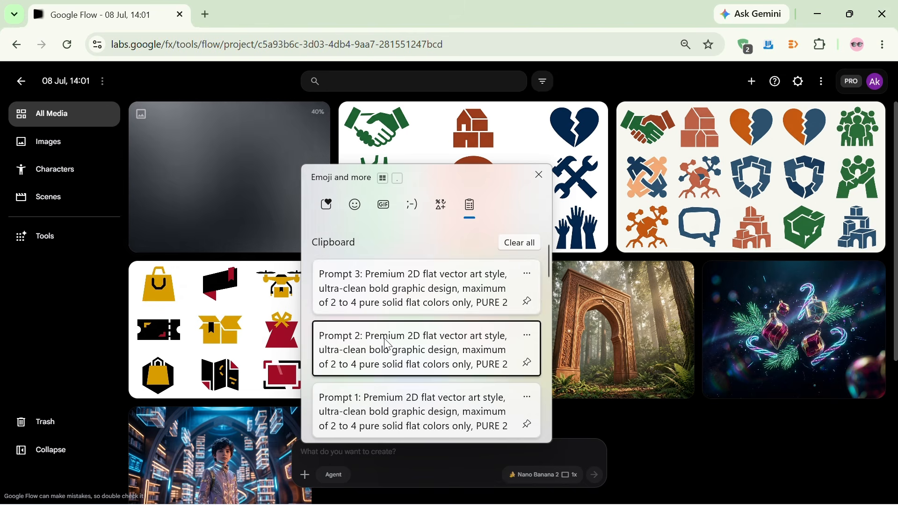
left_click(595, 475)
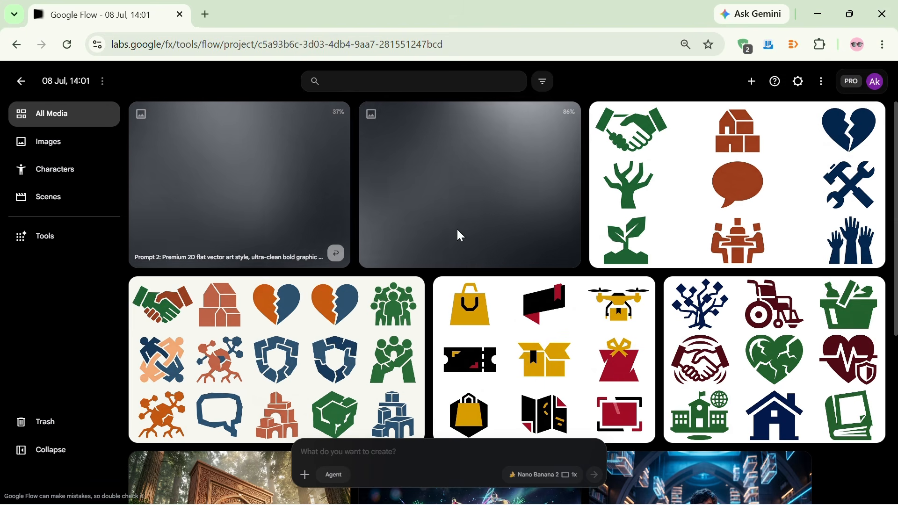
- Look over the project's generated media, view the new 3x3 grid shopping icons image at full size, and return to the project
scroll(675, 283, "down", 7)
scroll(676, 284, "up", 4)
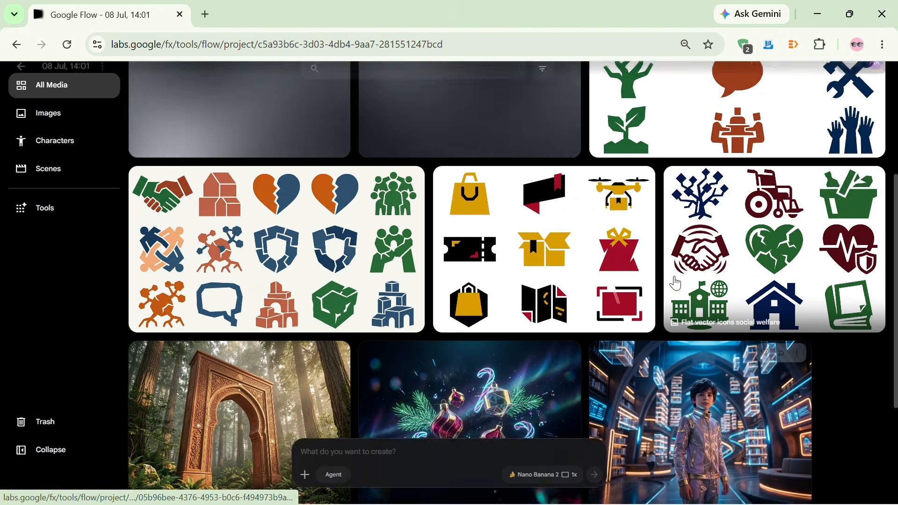
scroll(675, 282, "up", 3)
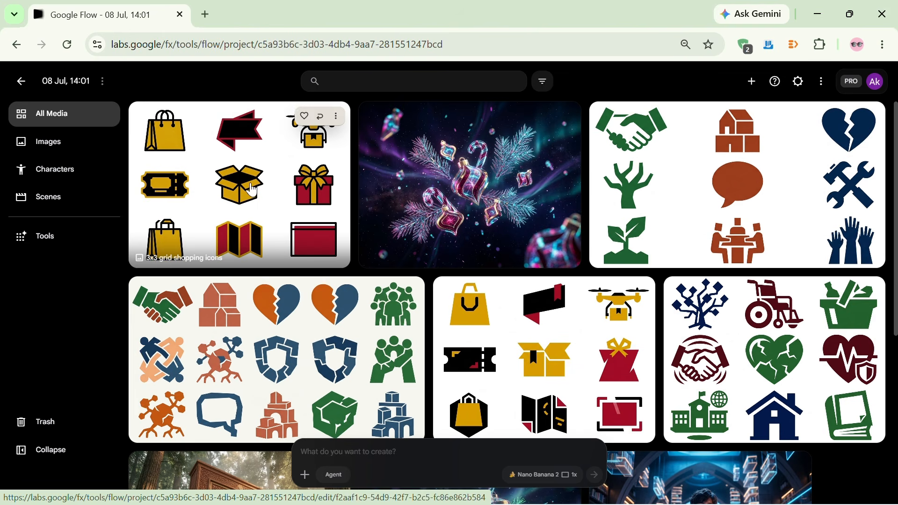
left_click(252, 190)
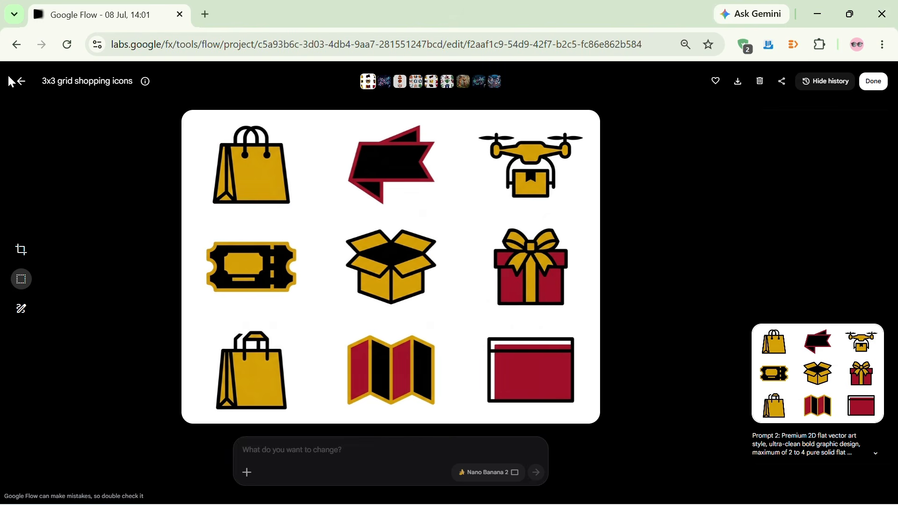
left_click(22, 83)
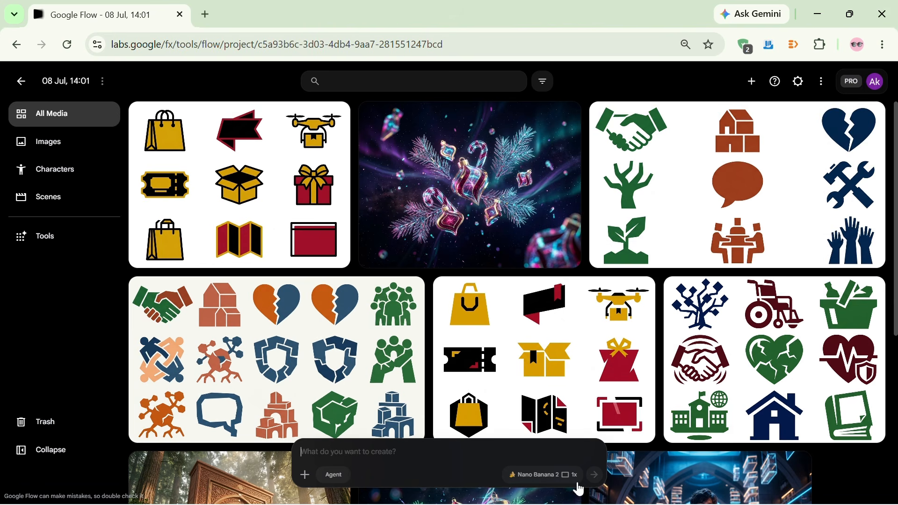
- Generate one 16:9 image with Nano Banana 2 from the clipboard history's Prompt 4 for the grand terracotta clay archway
left_click(556, 477)
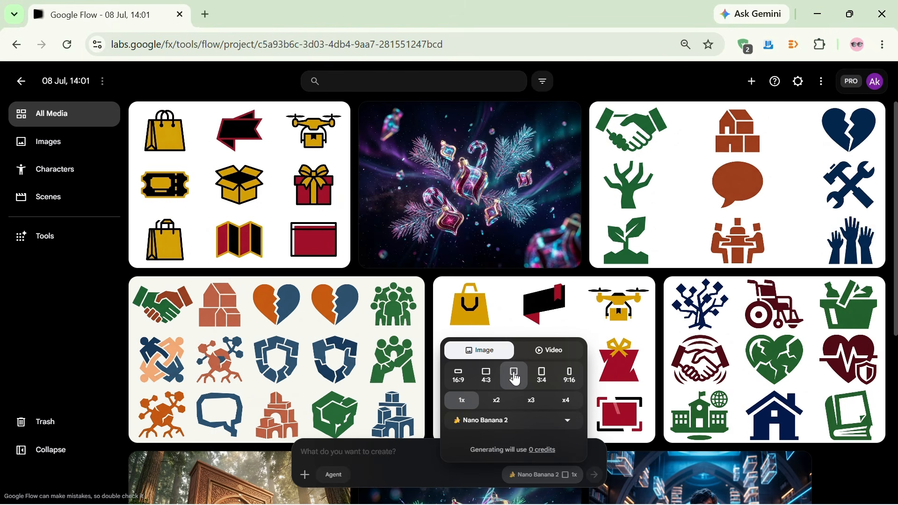
left_click(356, 452)
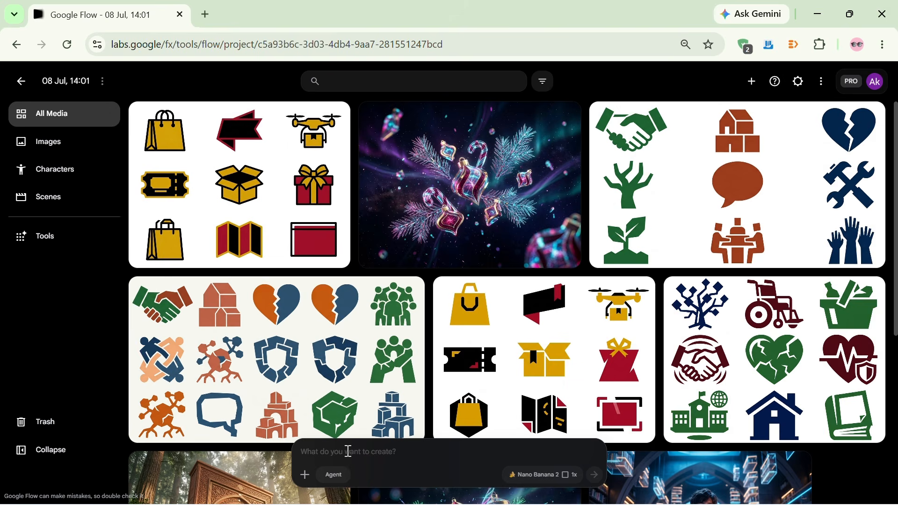
key("super+v")
scroll(413, 369, "down", 1)
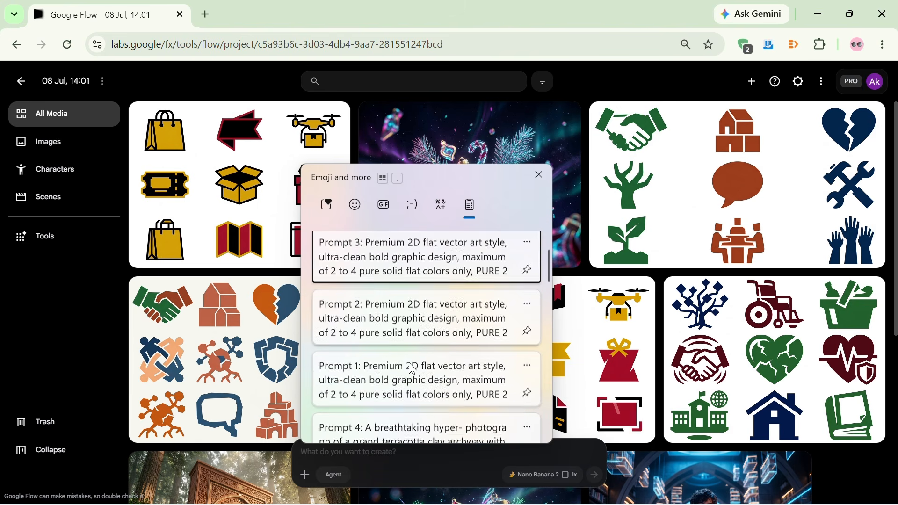
scroll(413, 370, "down", 2)
left_click(395, 408)
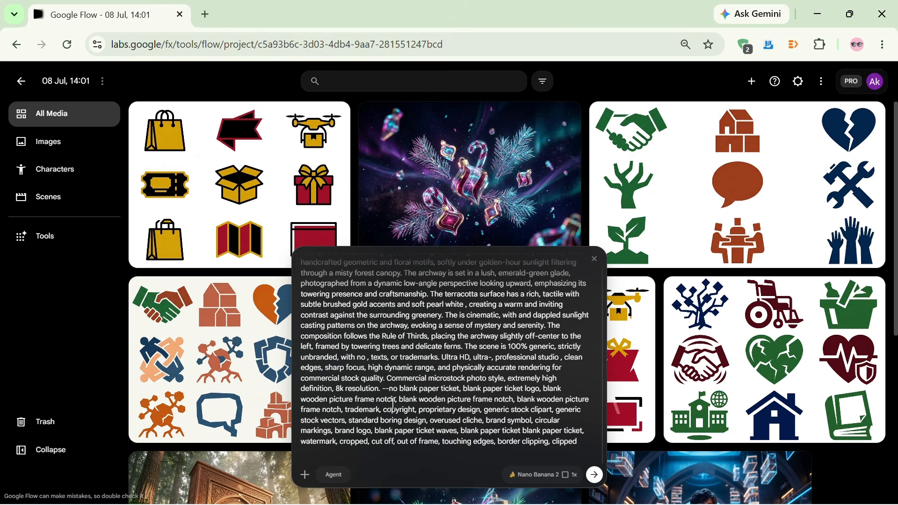
left_click(562, 477)
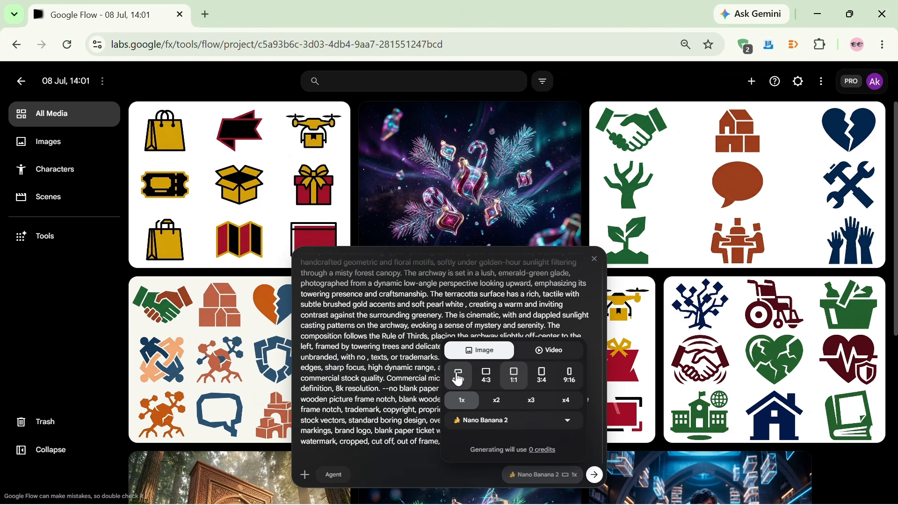
left_click(595, 476)
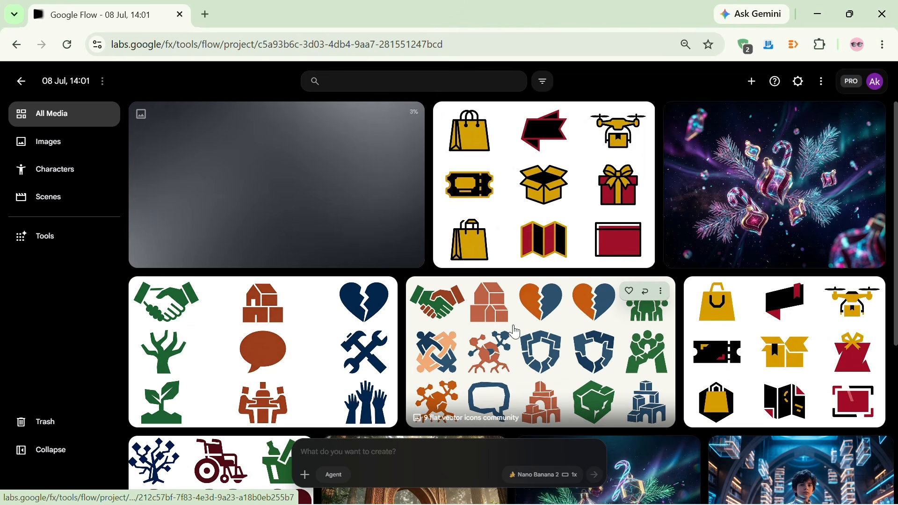